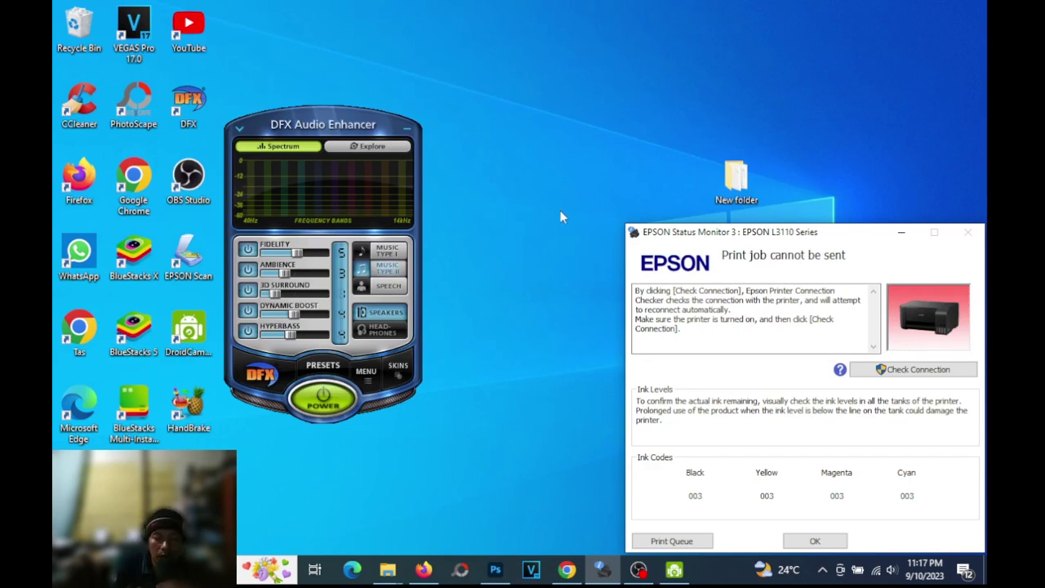
# Drag DSC_3963.remini-enhanced from the Music folder onto Photoshop to open it
pyautogui.click(393, 571)
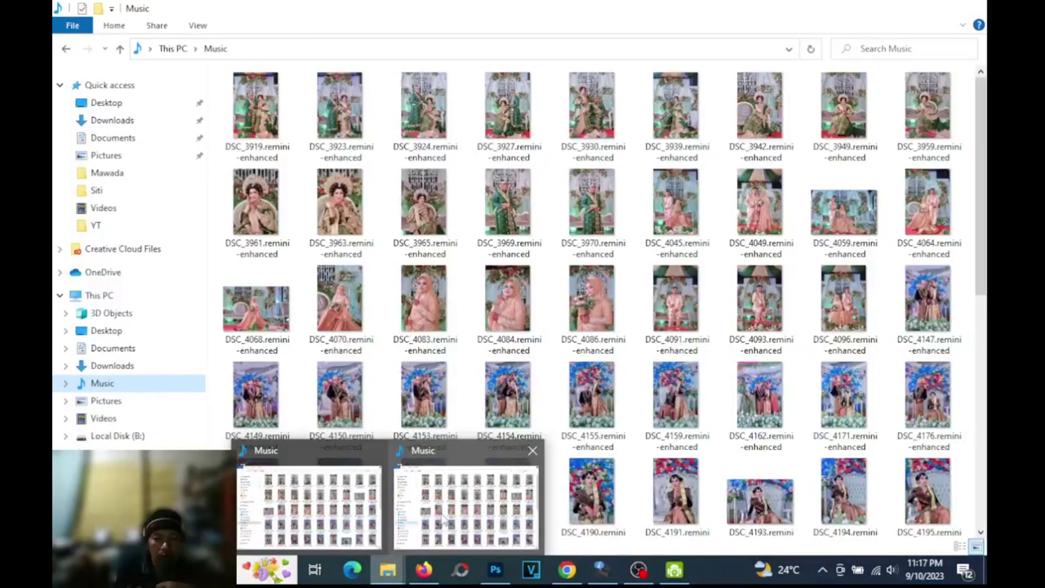
pyautogui.click(443, 518)
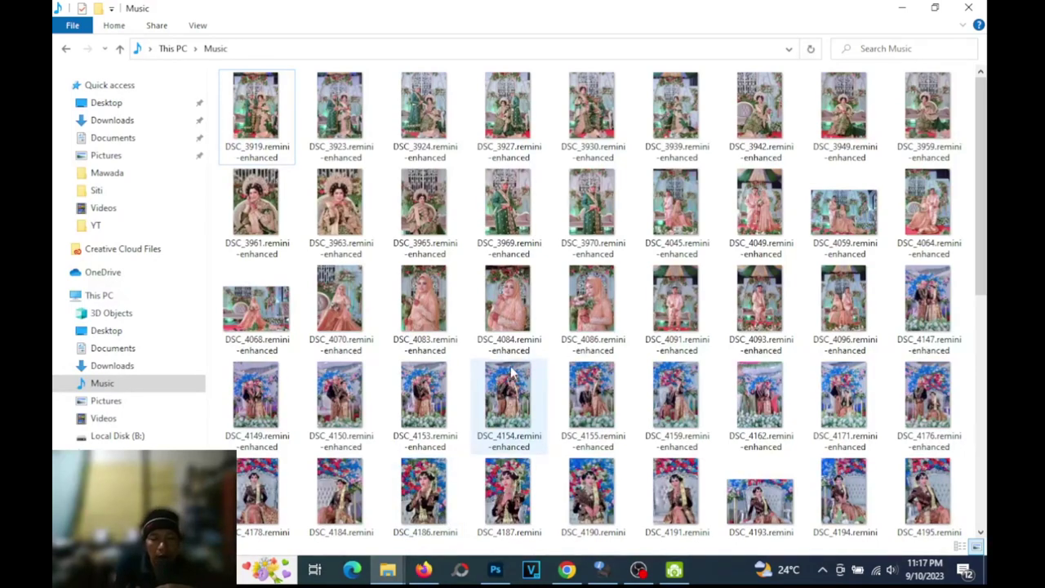
pyautogui.click(496, 570)
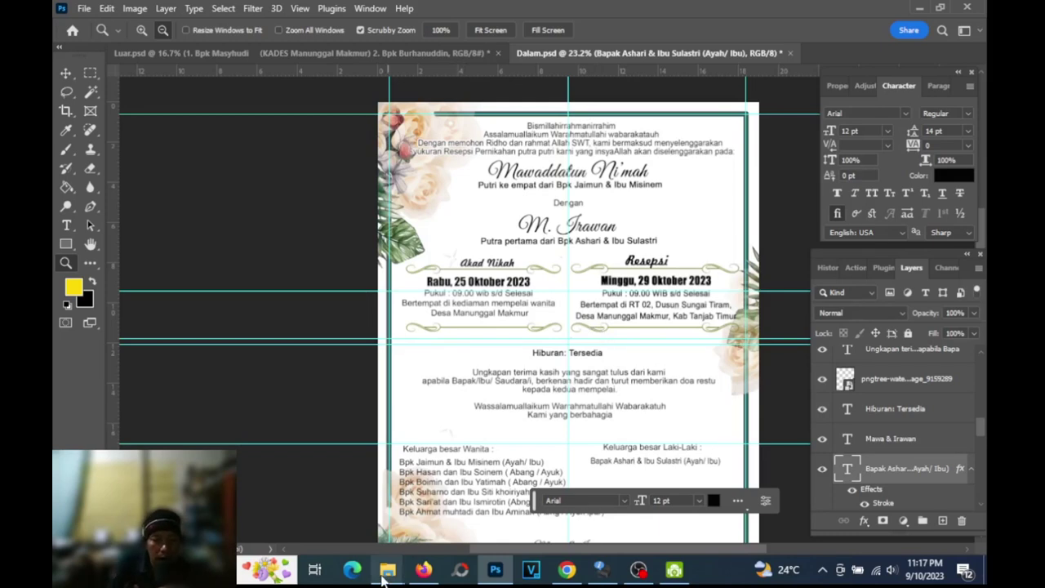
pyautogui.moveTo(387, 570)
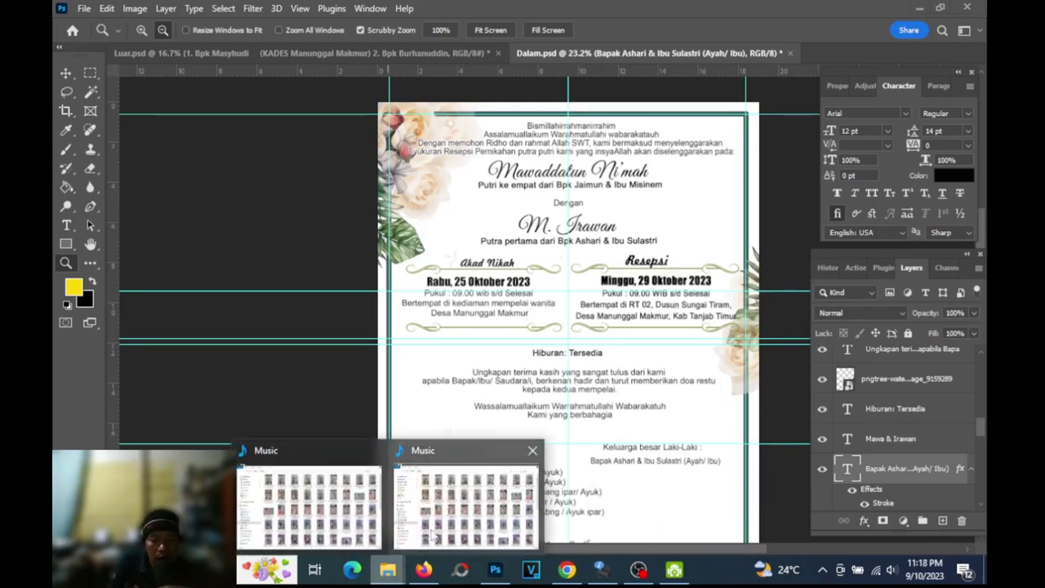
pyautogui.click(433, 536)
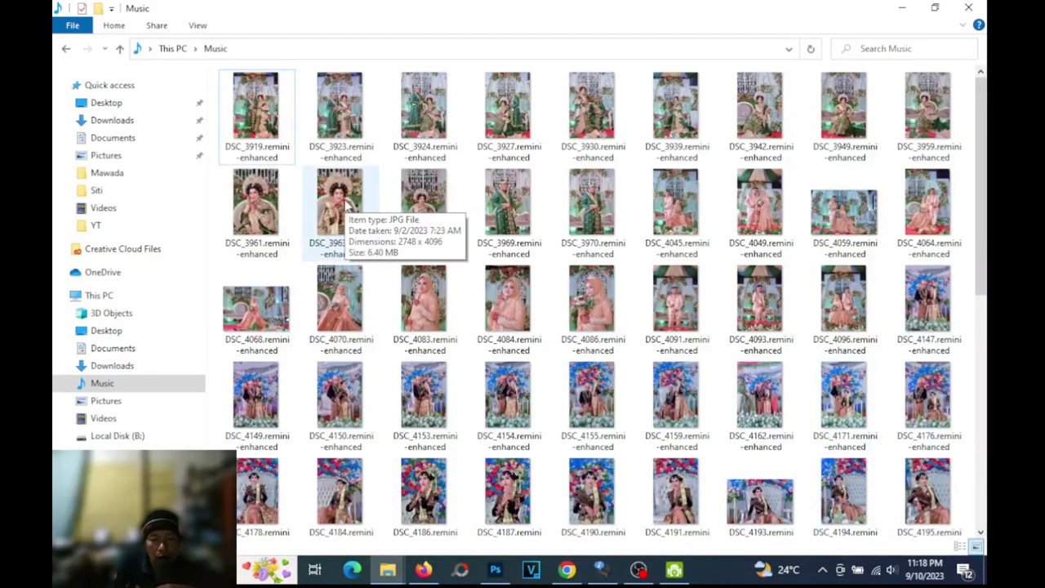
pyautogui.moveTo(347, 208); pyautogui.dragTo(506, 574)
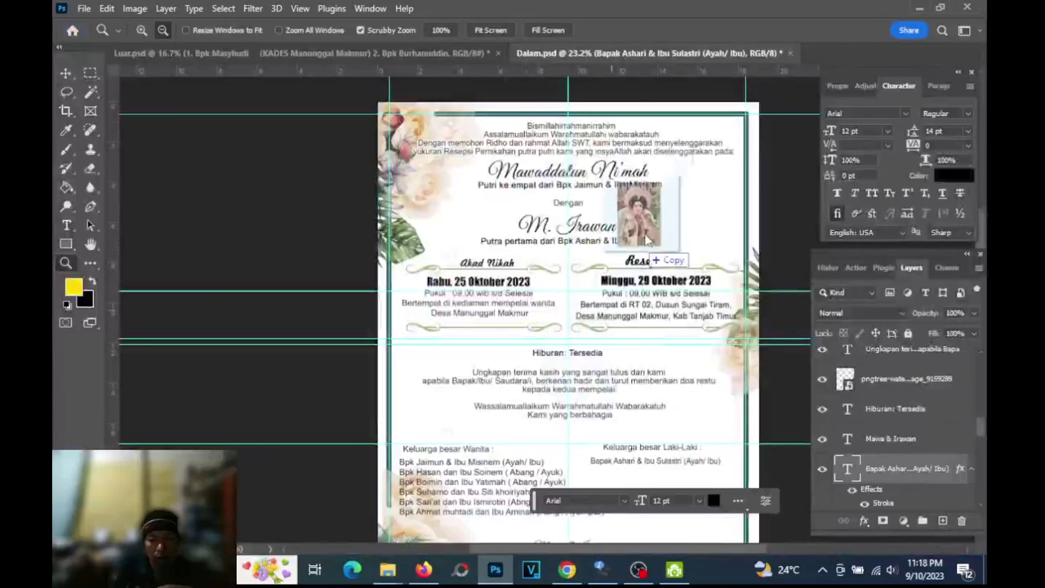
pyautogui.moveTo(506, 574); pyautogui.dragTo(846, 50)
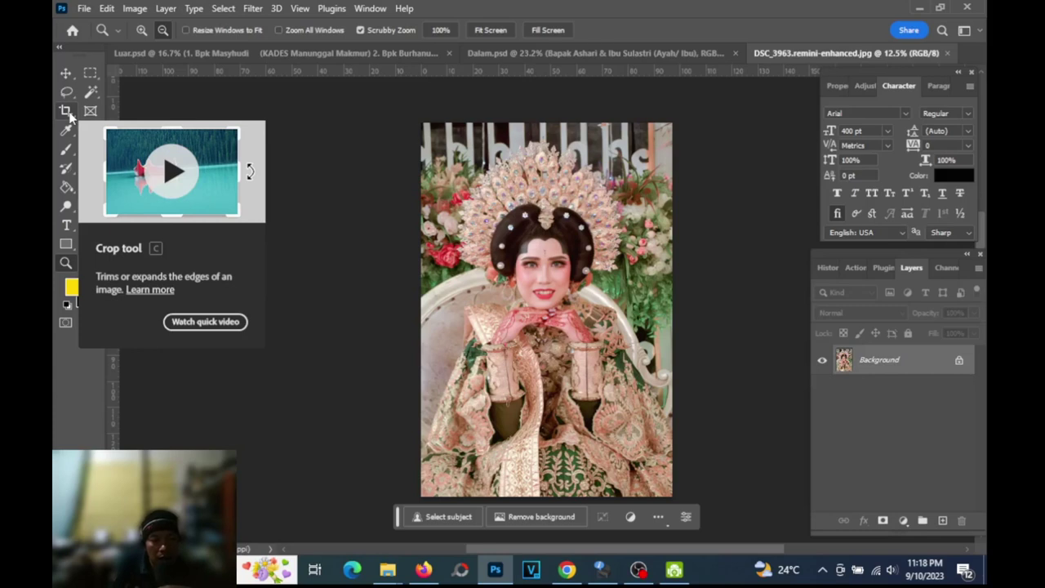
# Select the Crop tool in the toolbar
pyautogui.click(70, 115)
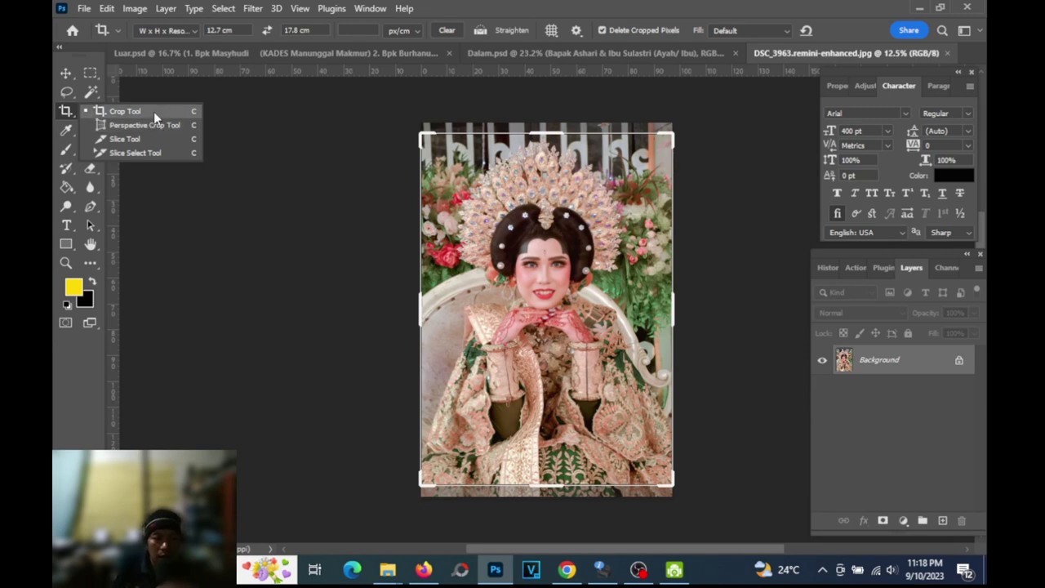
# Keep the Crop tool in W x H x Resolution mode and select the 12.7 cm width
pyautogui.click(153, 111)
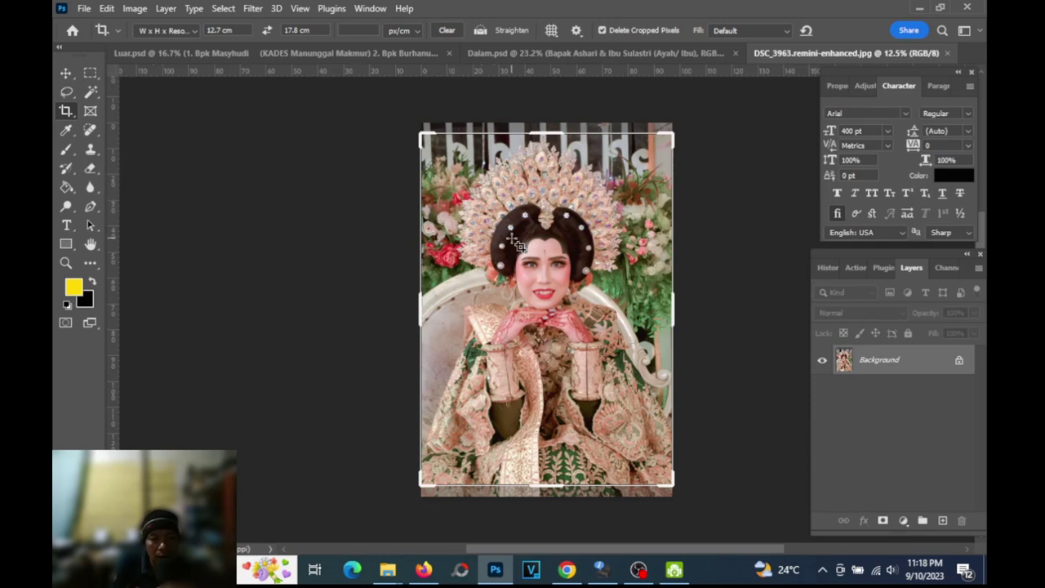
pyautogui.click(185, 31)
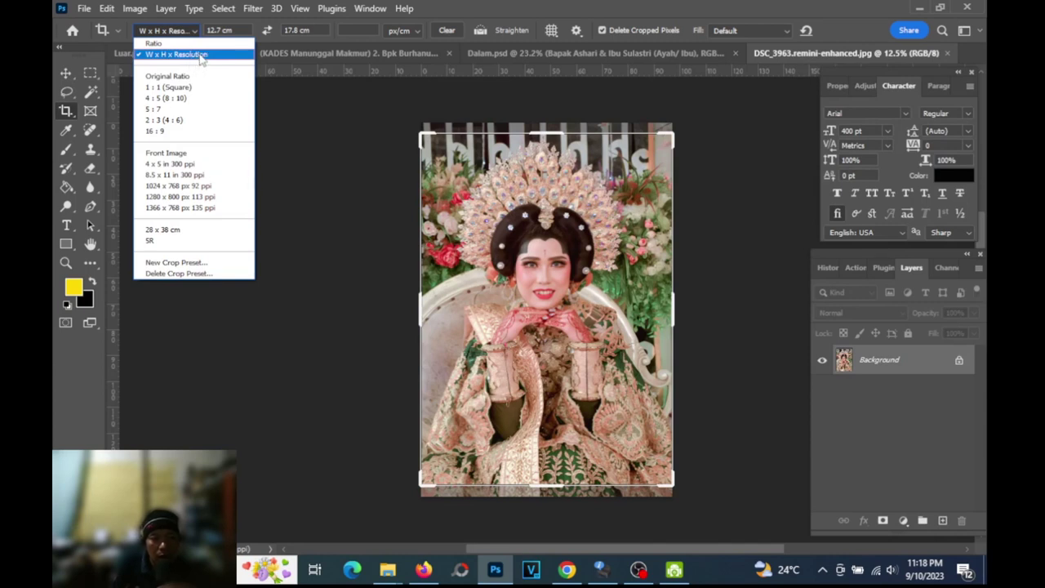
pyautogui.click(201, 56)
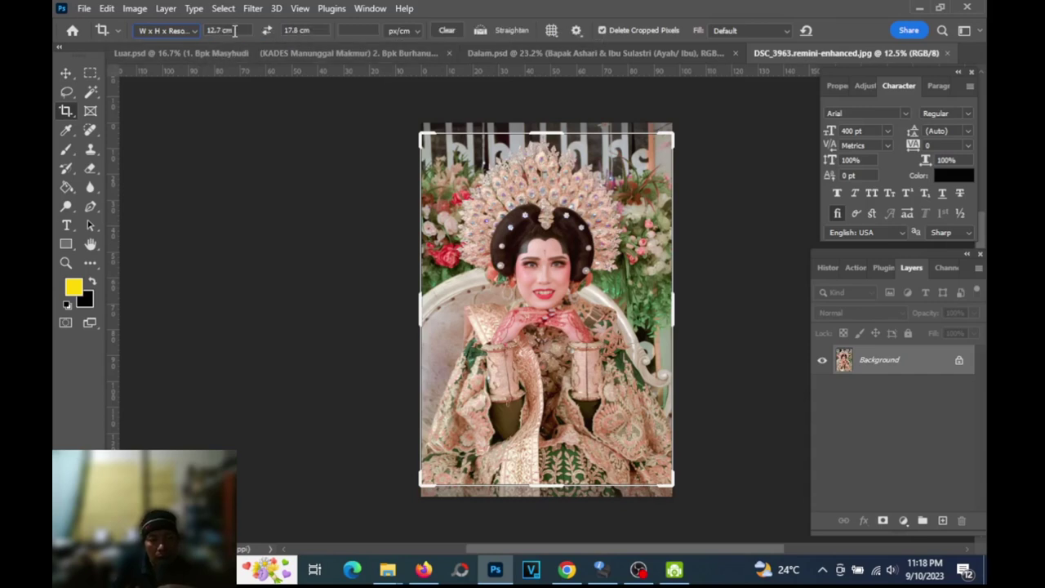
pyautogui.moveTo(222, 30); pyautogui.dragTo(204, 30)
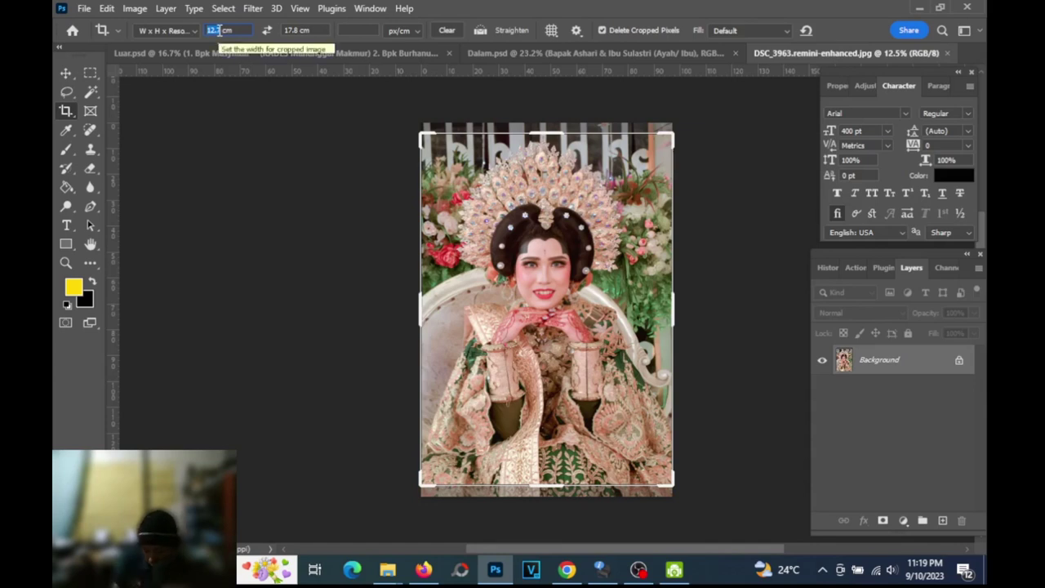
# Enter 10.2 cm width and 15.2 cm height for the crop and apply it
pyautogui.write('10.')
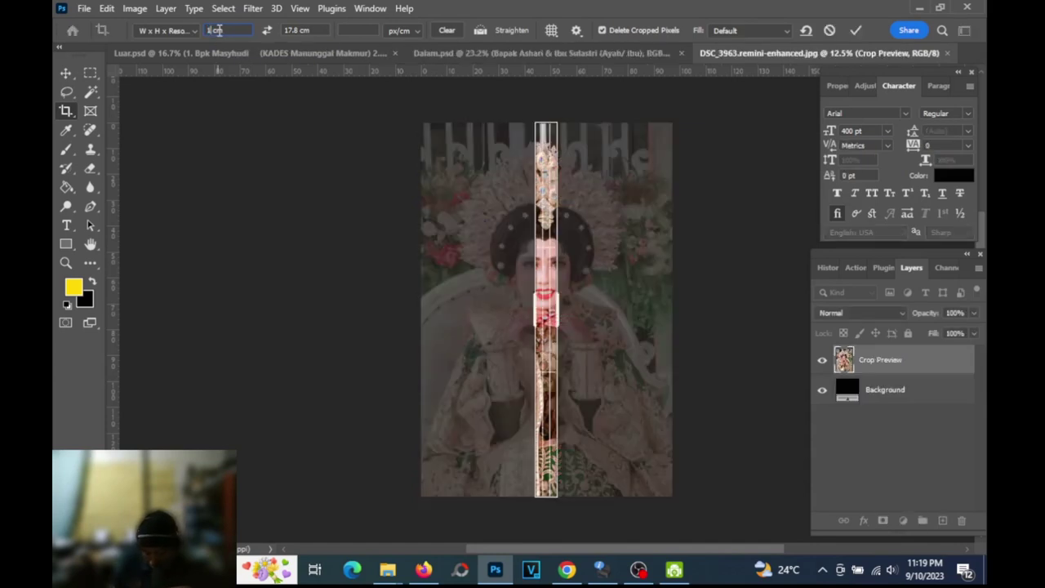
pyautogui.write('2')
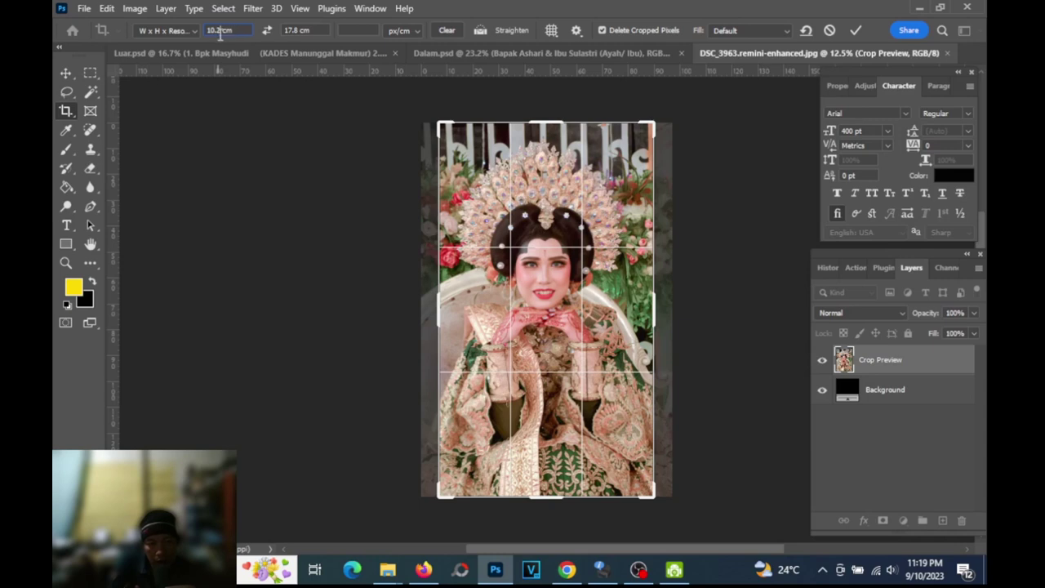
pyautogui.click(286, 31)
pyautogui.write('1')
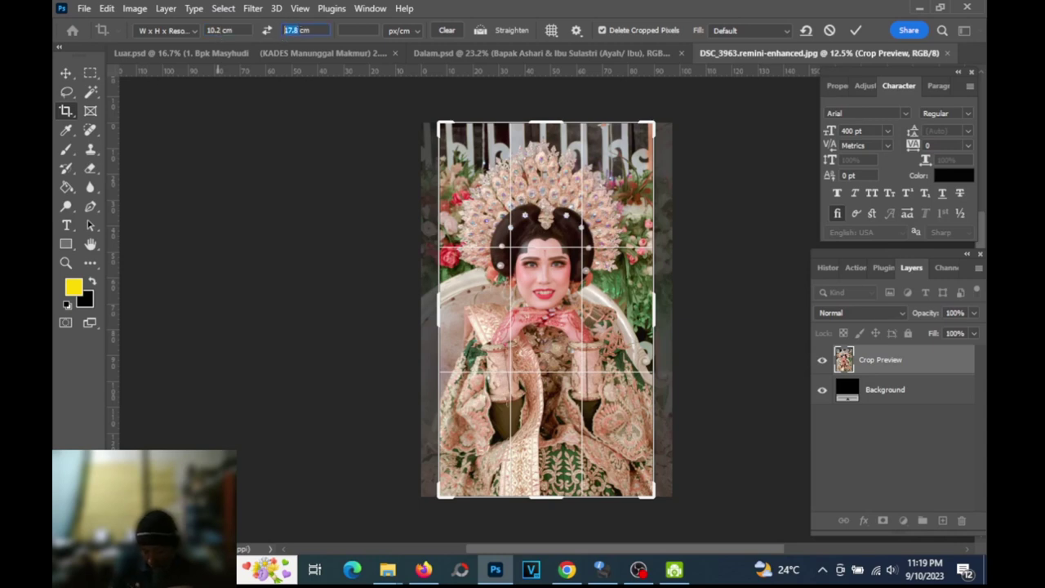
pyautogui.write('5.2')
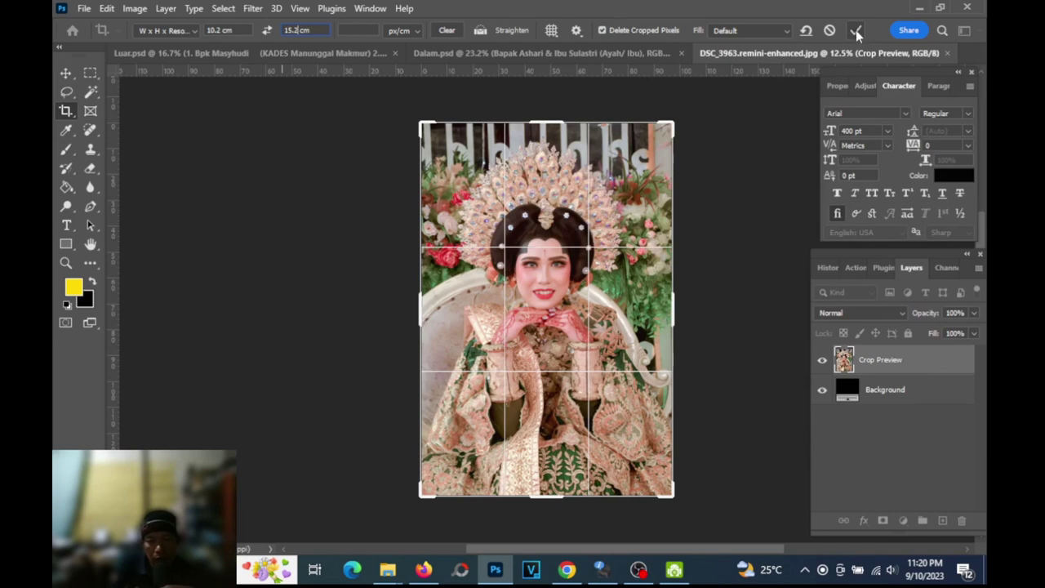
pyautogui.click(856, 29)
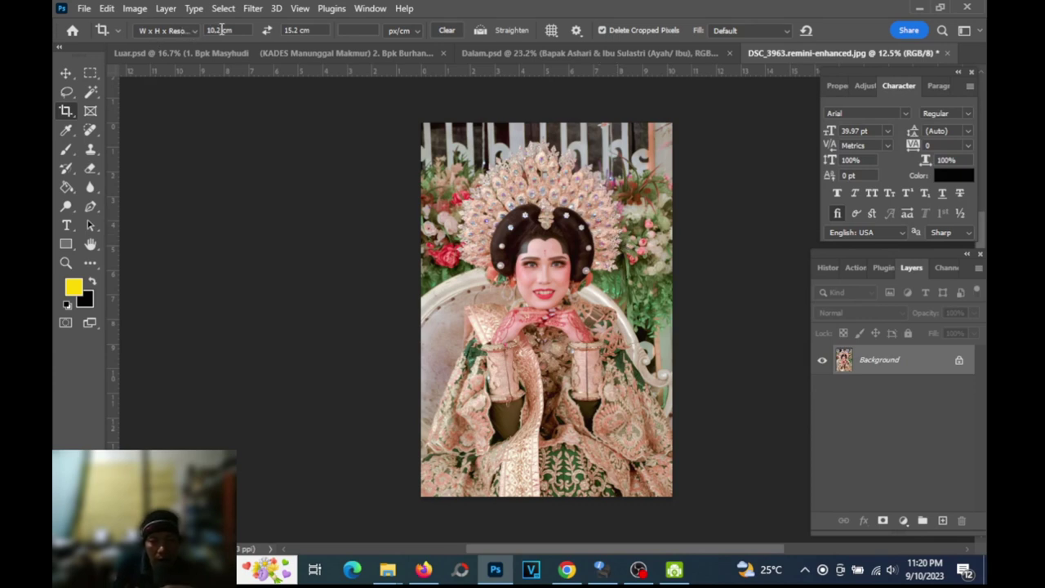
# Replace the crop size with 20 cm width and 25 cm height
pyautogui.moveTo(222, 29); pyautogui.dragTo(203, 30)
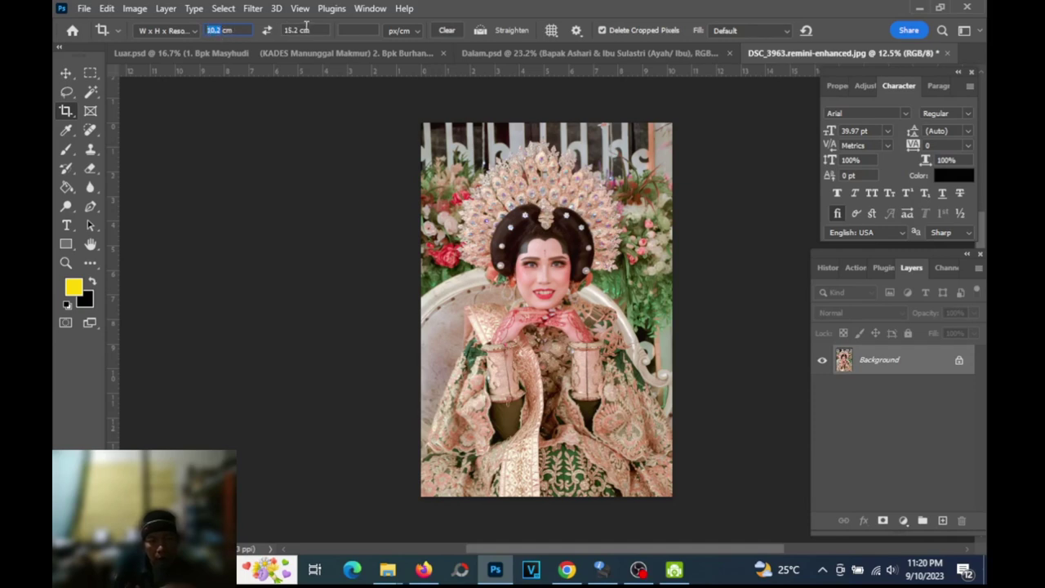
pyautogui.click(219, 30)
pyautogui.moveTo(219, 30); pyautogui.dragTo(209, 30)
pyautogui.moveTo(298, 30); pyautogui.dragTo(285, 30)
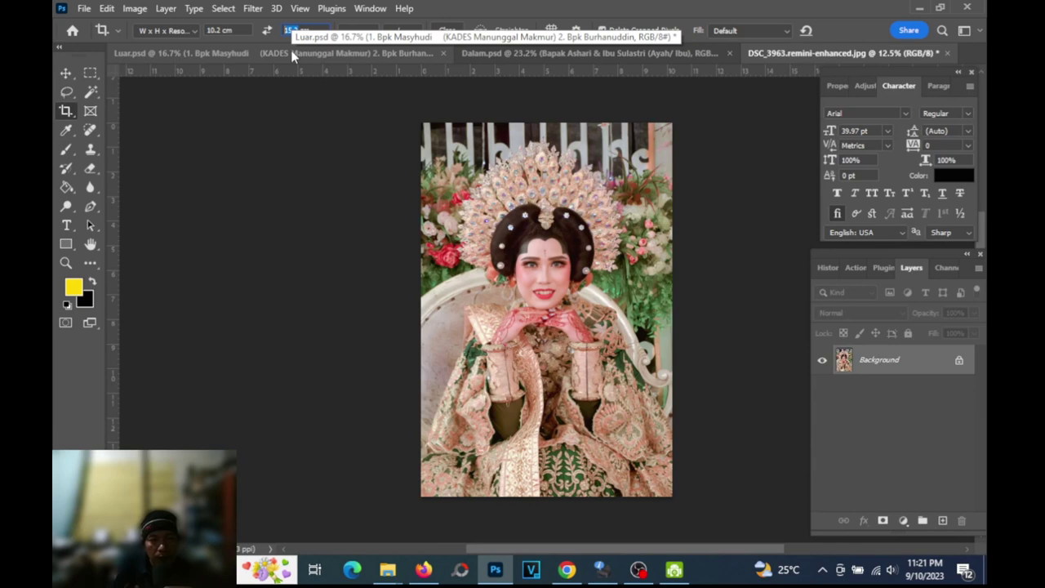
pyautogui.click(218, 31)
pyautogui.moveTo(218, 30); pyautogui.dragTo(209, 31)
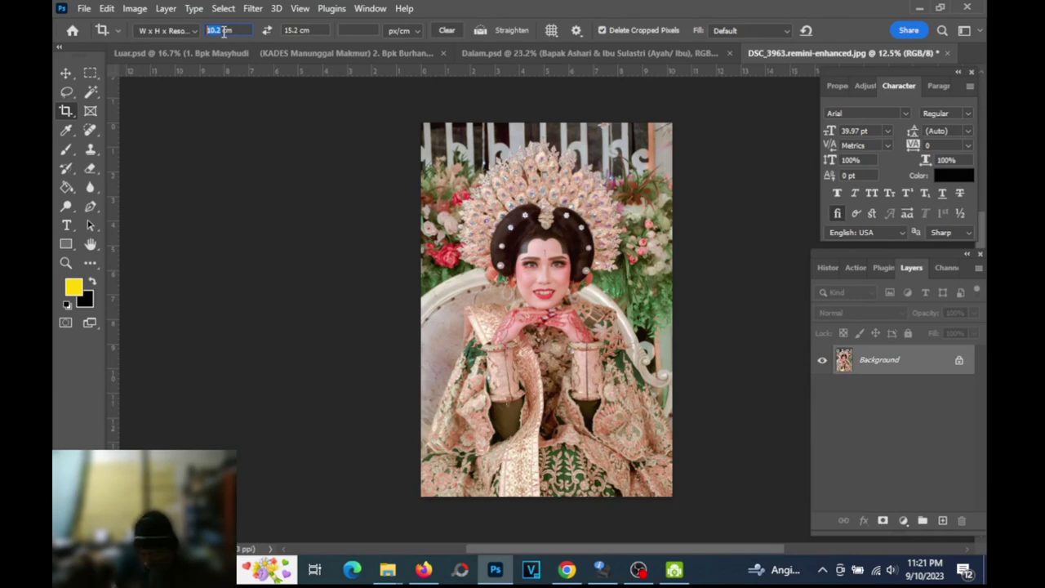
pyautogui.write('20')
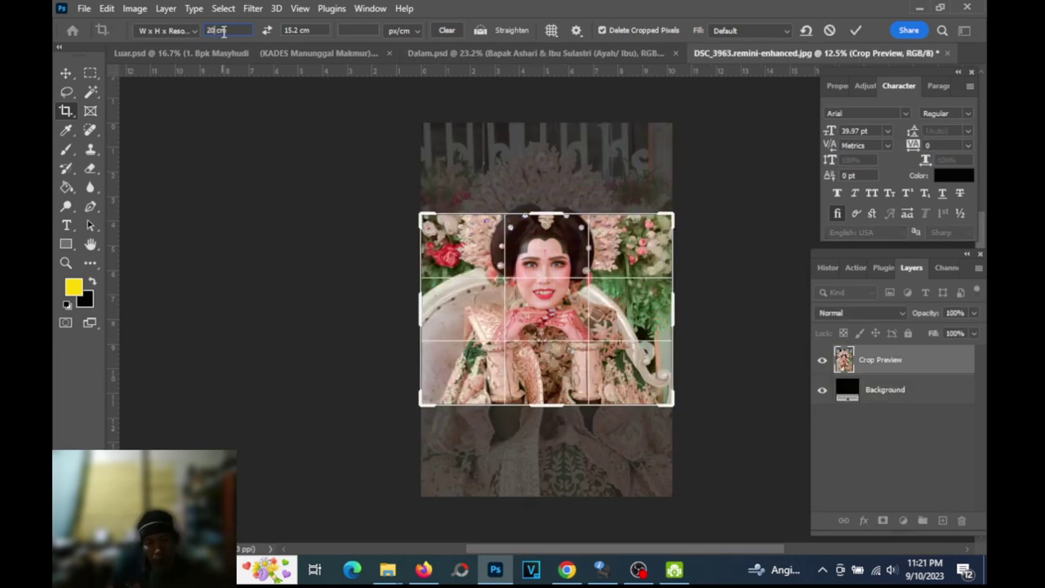
pyautogui.doubleClick(297, 30)
pyautogui.write('25')
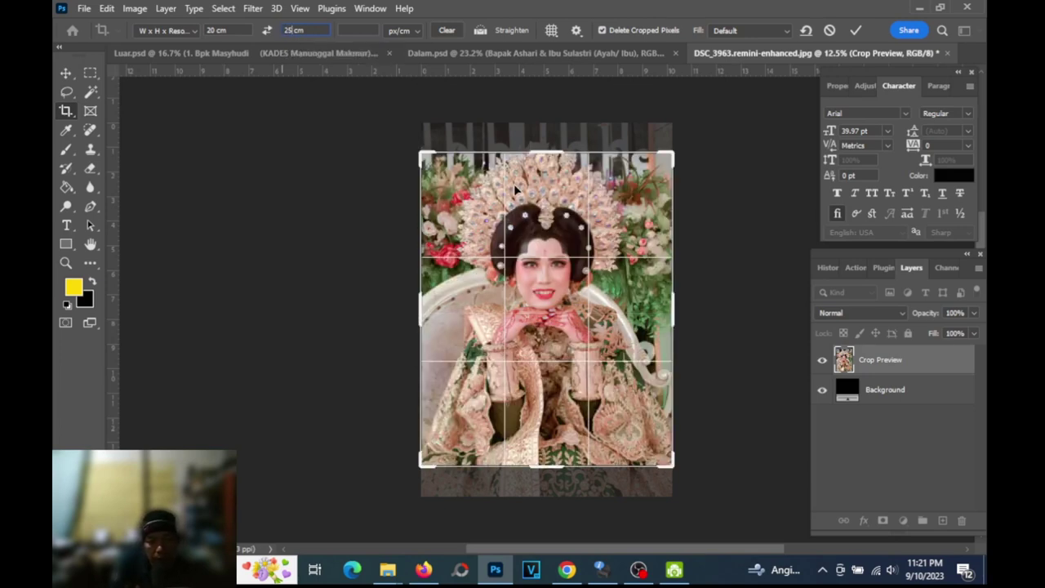
# Centre the bride within the 20 × 25 cm frame and apply the crop
pyautogui.moveTo(549, 185); pyautogui.dragTo(549, 200)
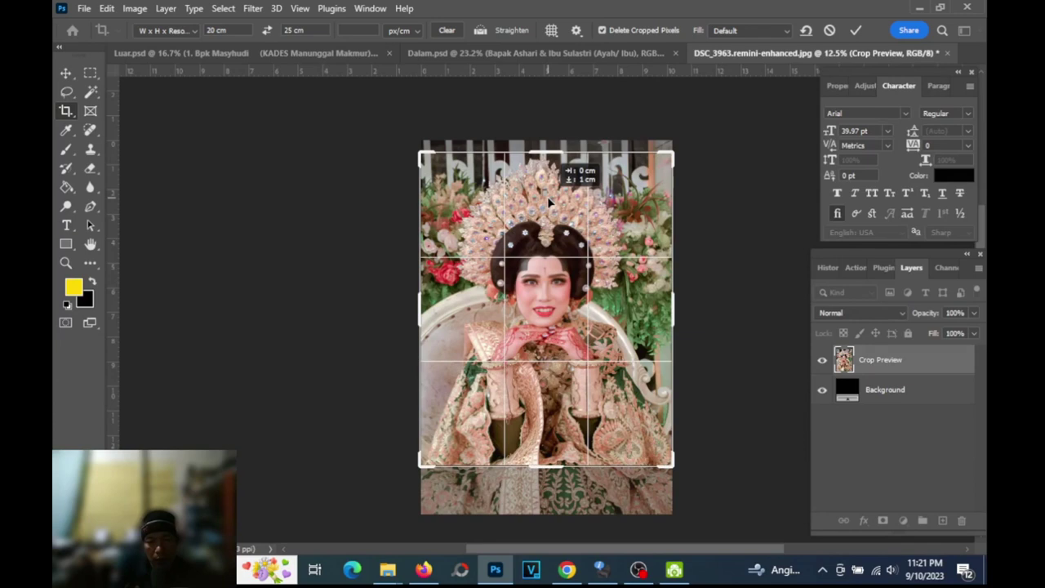
pyautogui.moveTo(548, 201); pyautogui.dragTo(549, 195)
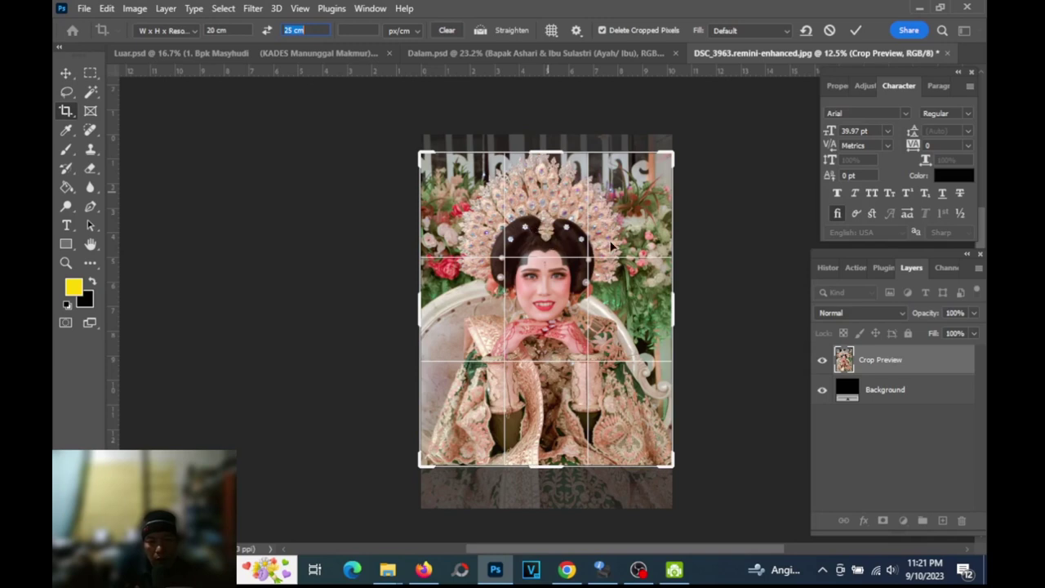
pyautogui.click(858, 31)
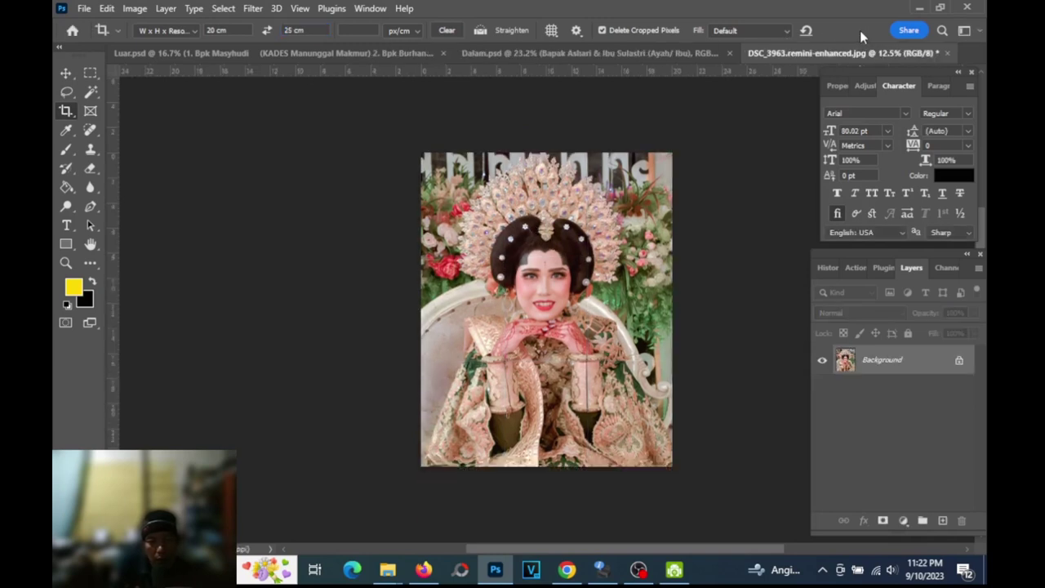
pyautogui.click(85, 9)
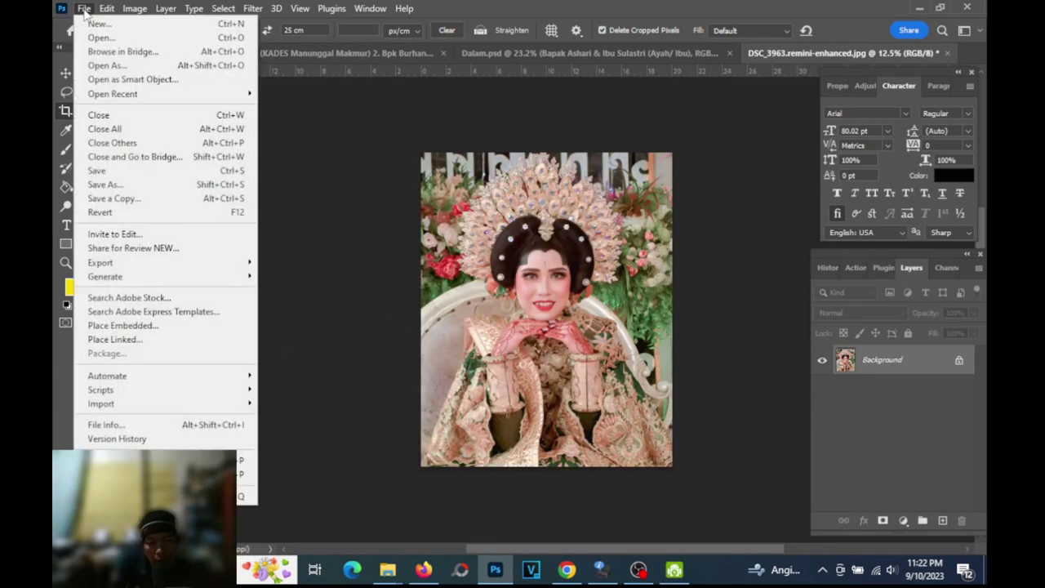
pyautogui.click(123, 173)
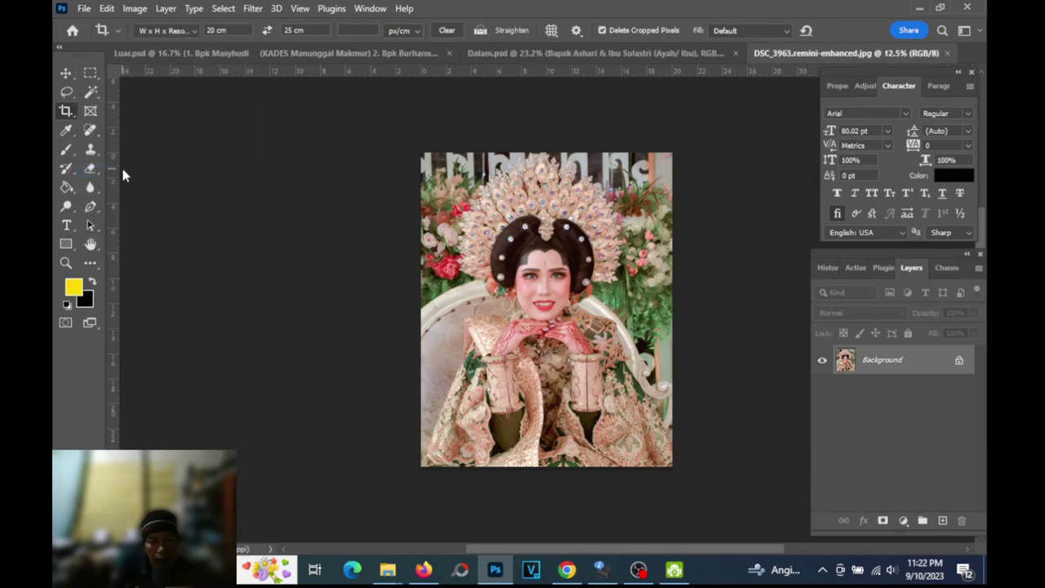
pyautogui.moveTo(388, 570)
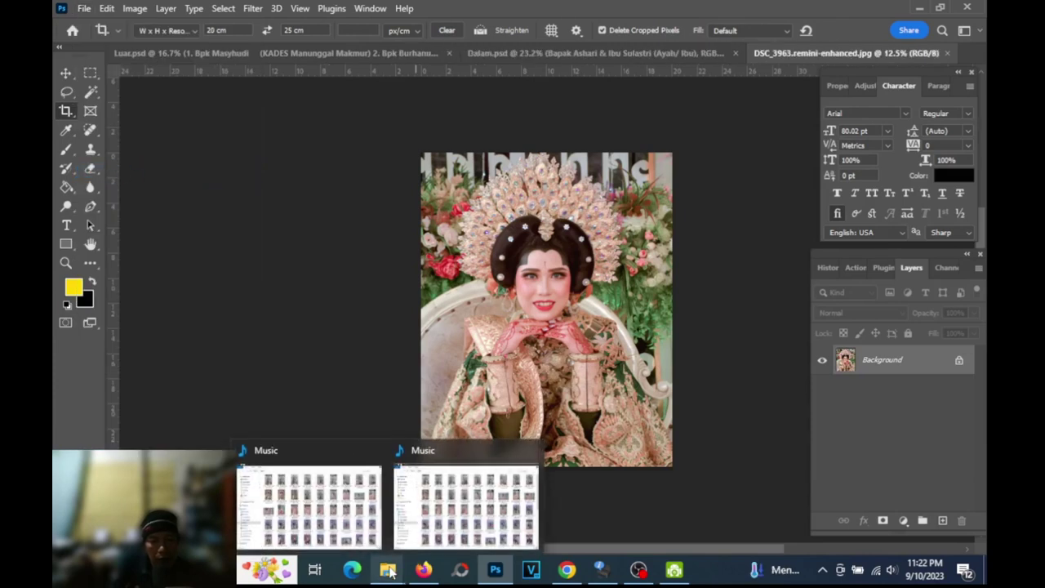
pyautogui.click(466, 507)
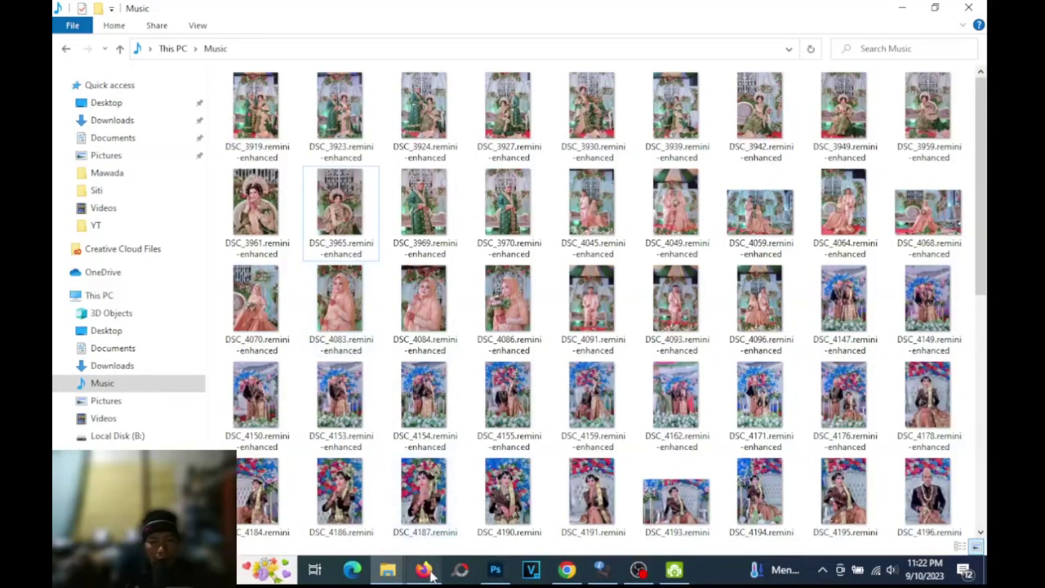
pyautogui.moveTo(387, 569)
pyautogui.click(355, 527)
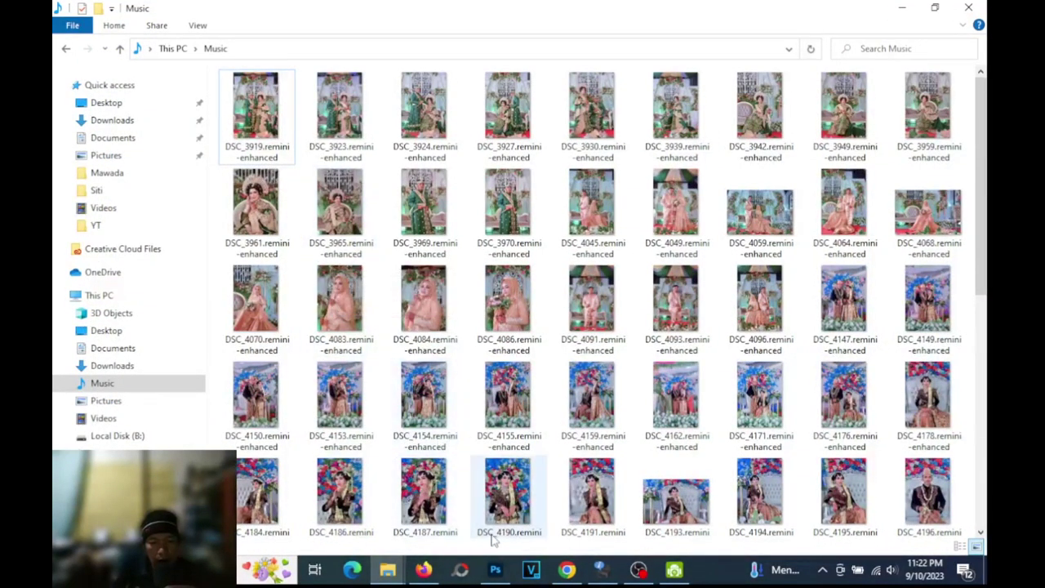
pyautogui.click(496, 570)
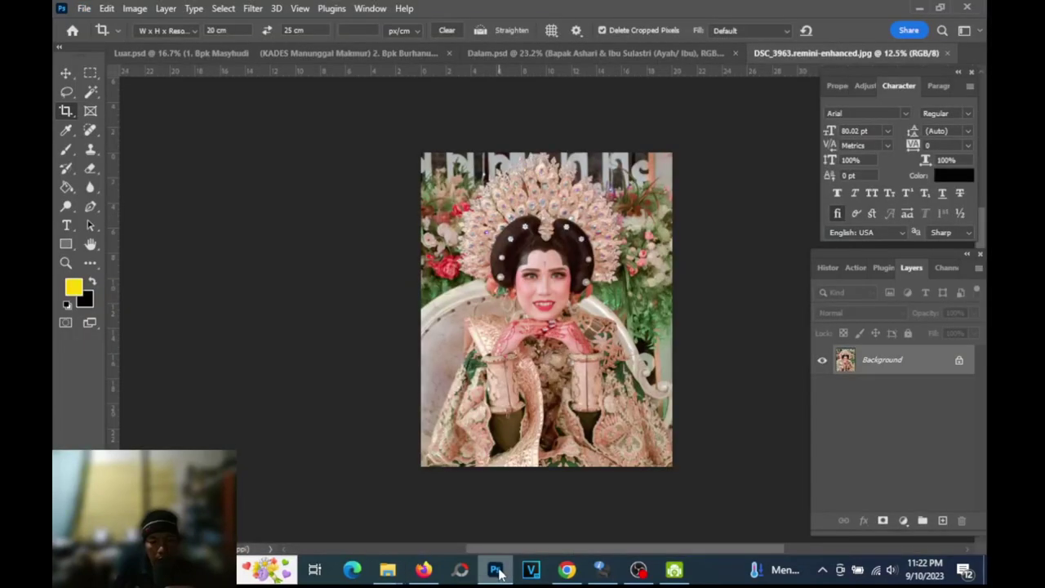
# Save the portrait as DSC_3963.remini-enhanced JPEG in Videos at Maximum quality 12
pyautogui.click(83, 9)
pyautogui.click(110, 184)
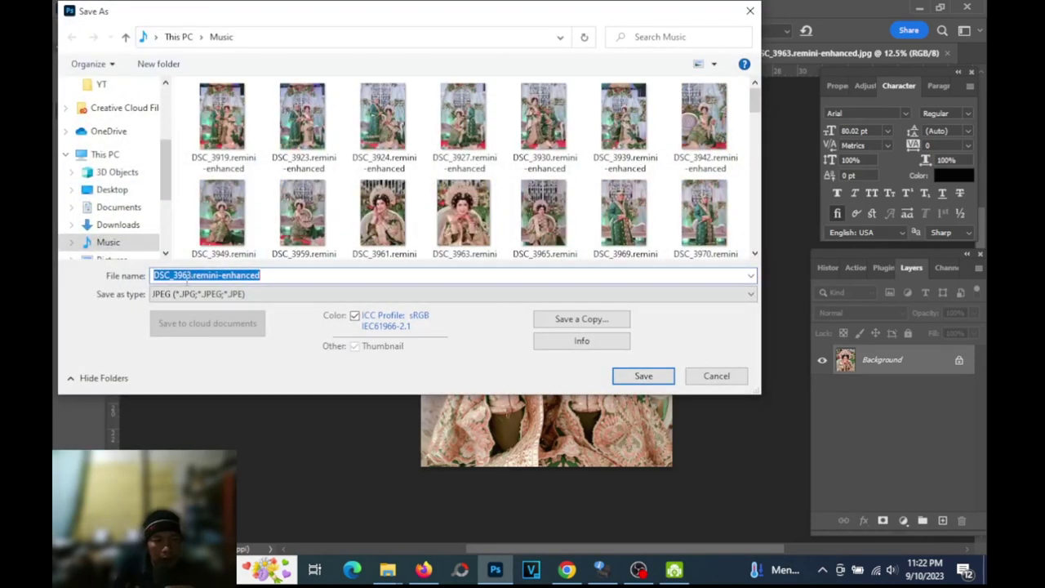
pyautogui.moveTo(164, 172); pyautogui.dragTo(169, 228)
pyautogui.click(108, 154)
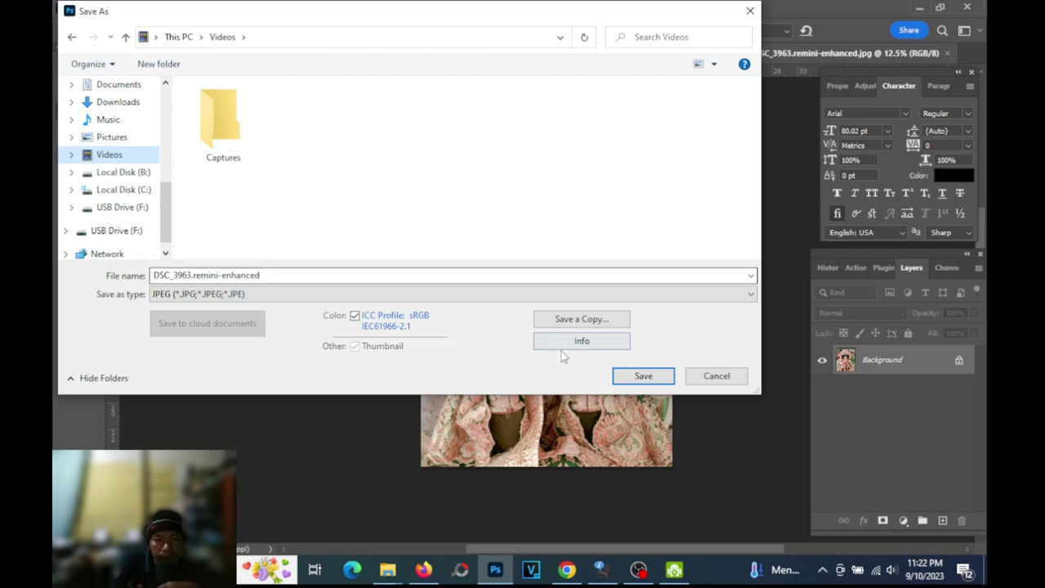
pyautogui.click(637, 377)
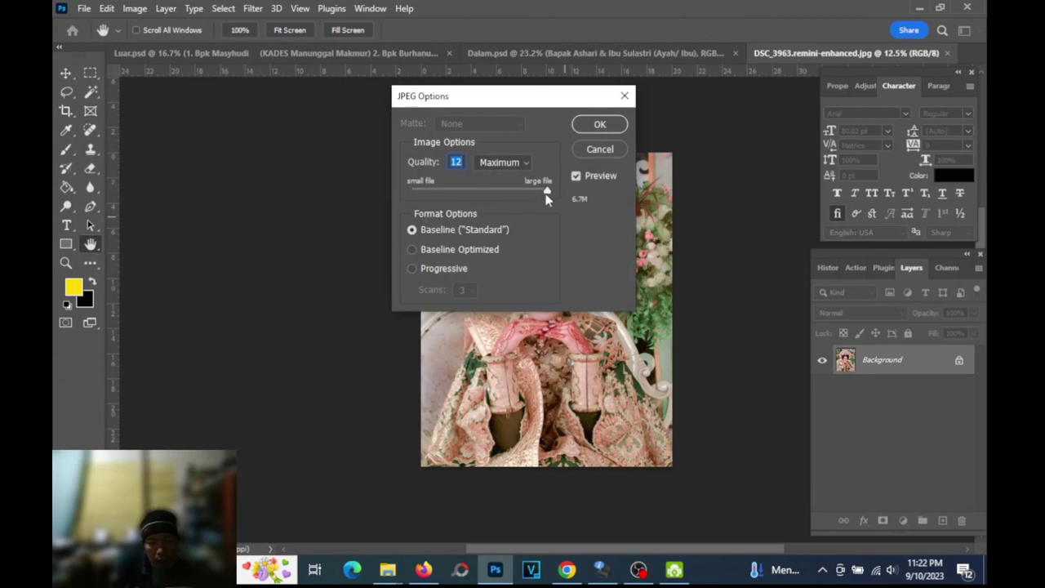
pyautogui.moveTo(547, 193)
pyautogui.mouseDown()
pyautogui.moveTo(523, 195)
pyautogui.moveTo(548, 189)
pyautogui.mouseUp()
pyautogui.click(600, 124)
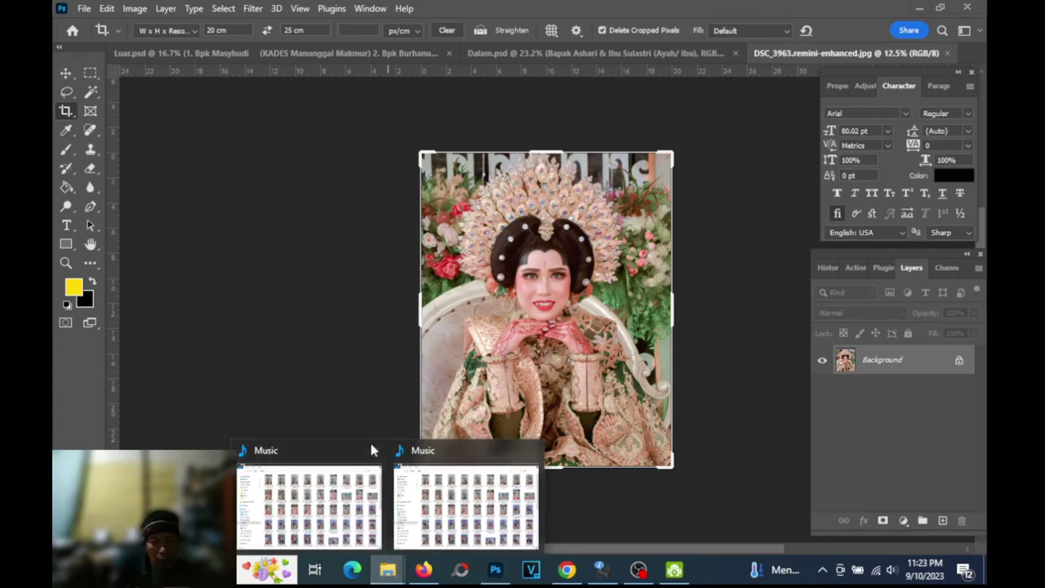
pyautogui.click(369, 445)
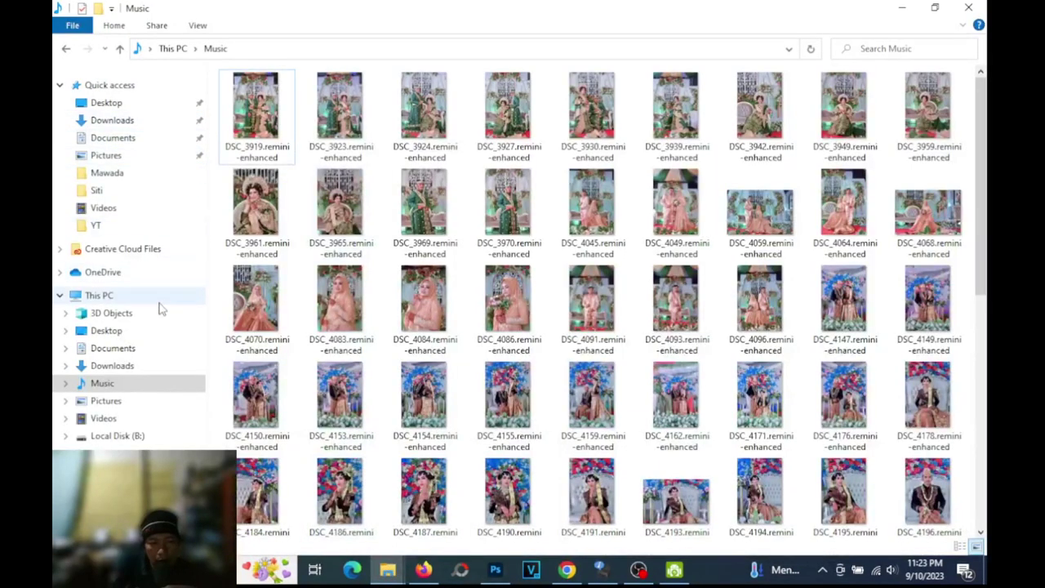
pyautogui.click(137, 420)
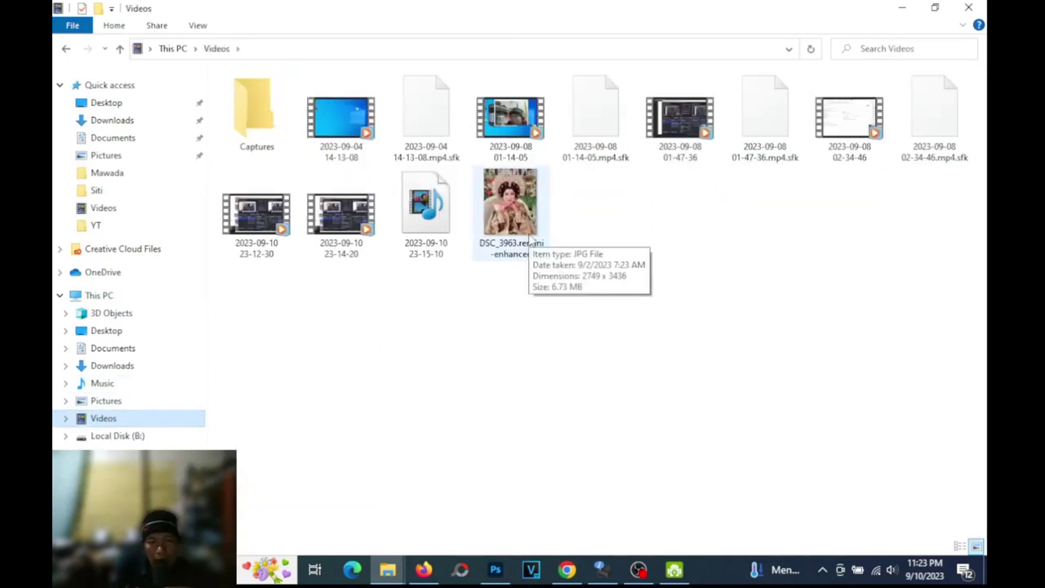
pyautogui.doubleClick(514, 208)
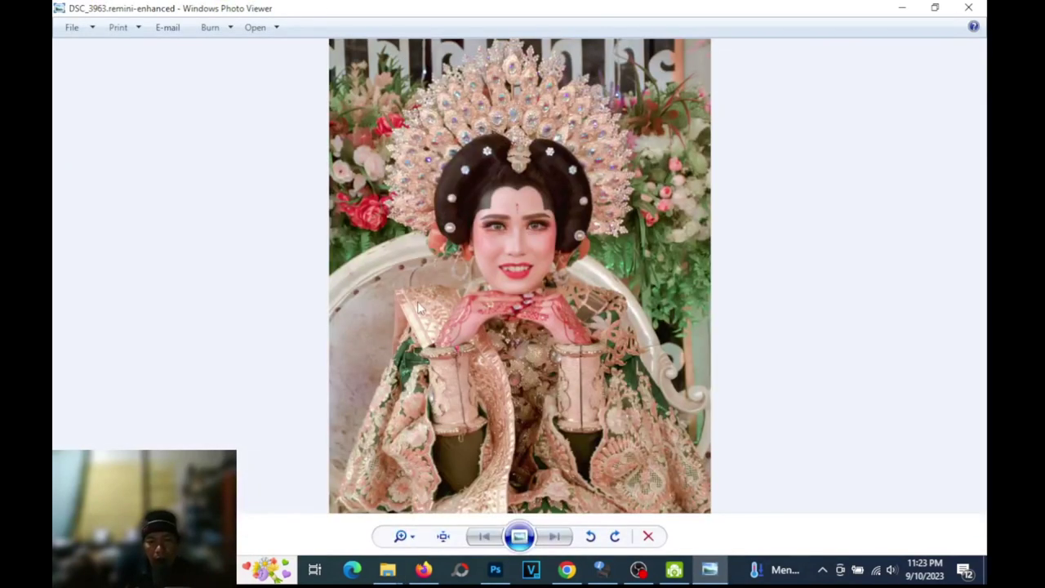
pyautogui.click(968, 7)
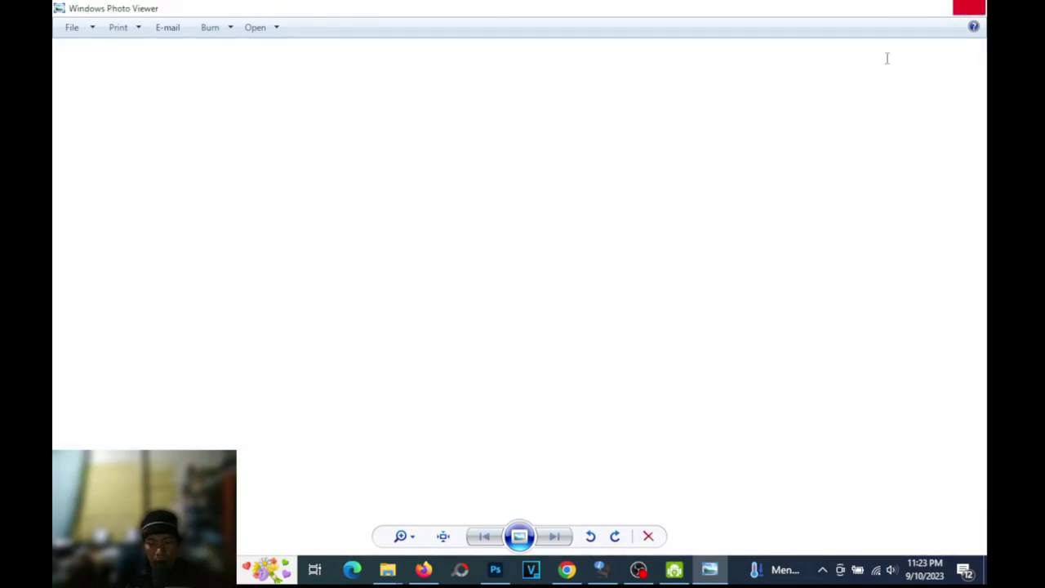
pyautogui.click(494, 569)
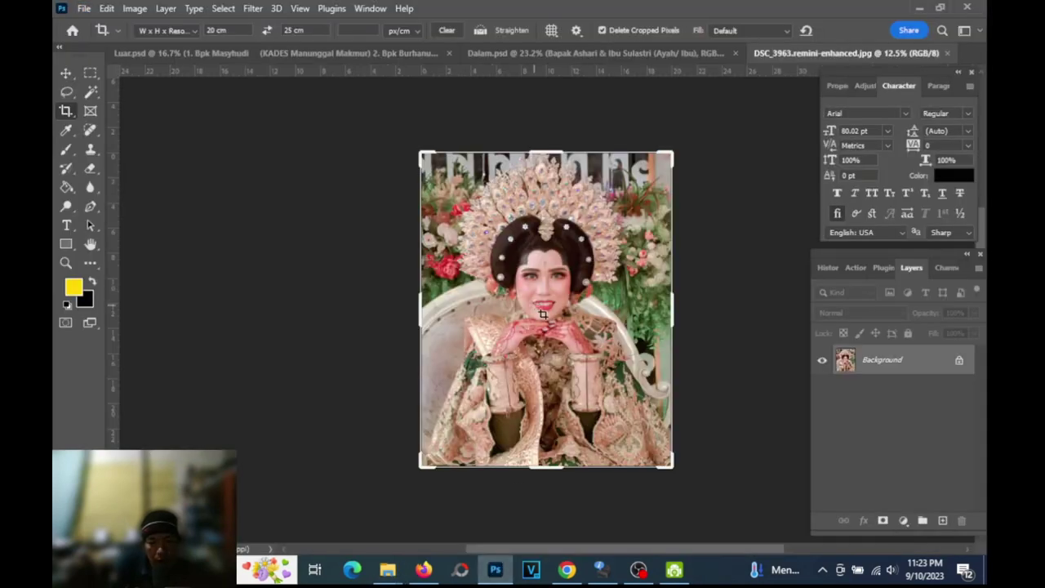